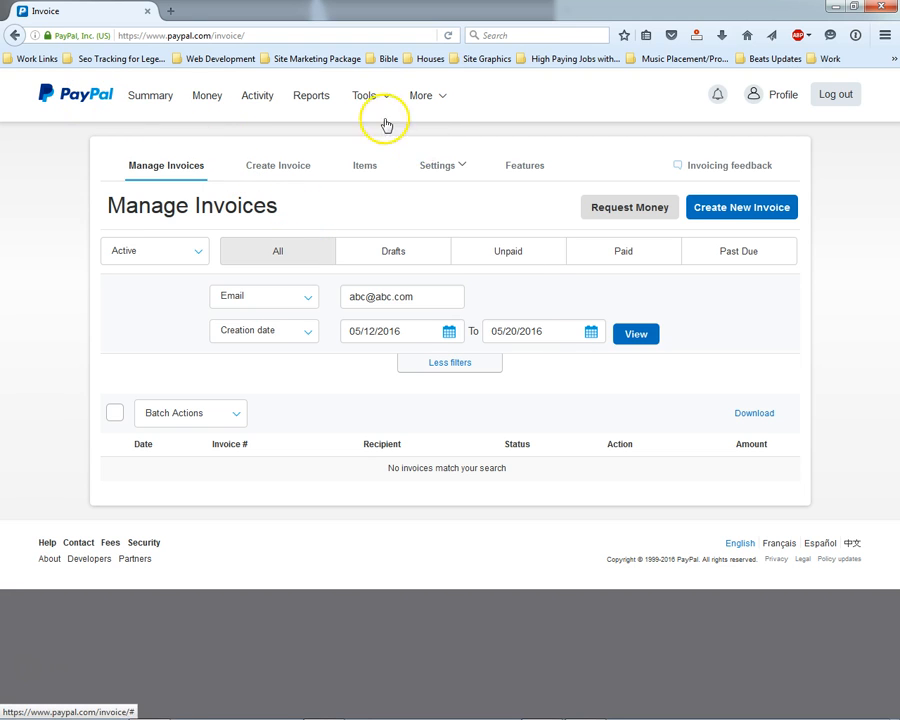
- Start a new invoice from Manage Invoices, opening invoice 0137 dated 05/10/2016
mouse_move(366, 95)
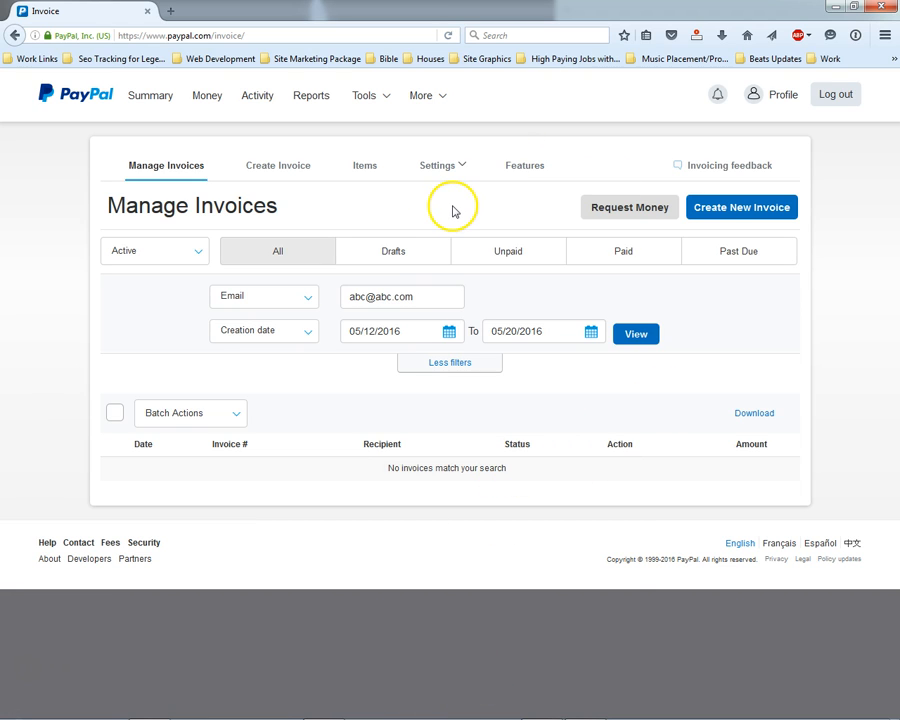
click(709, 209)
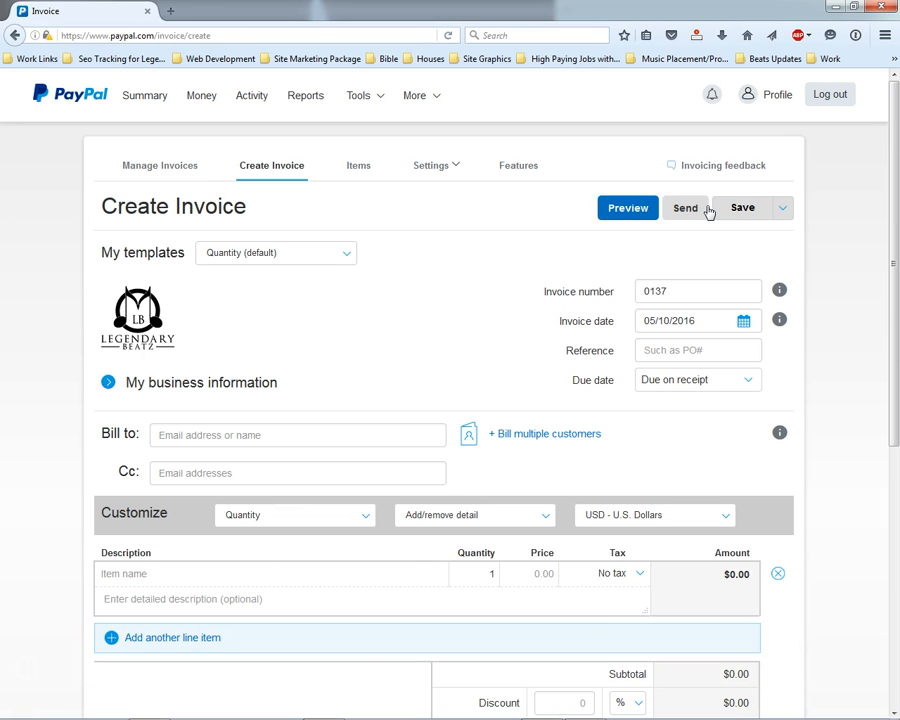
- Choose 'Create a new template' from the My templates dropdown
click(275, 255)
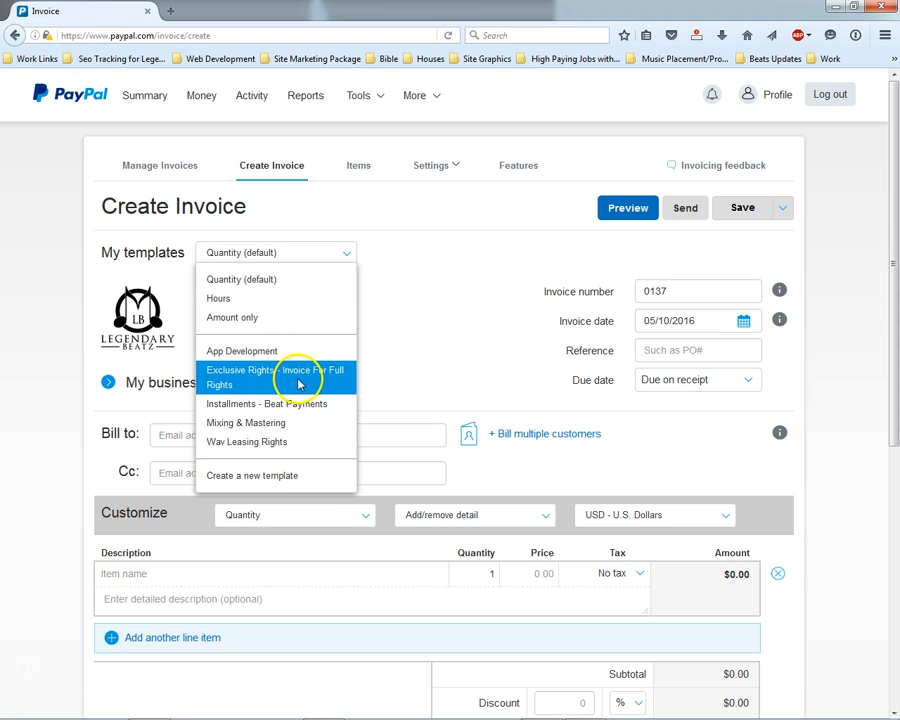
click(254, 476)
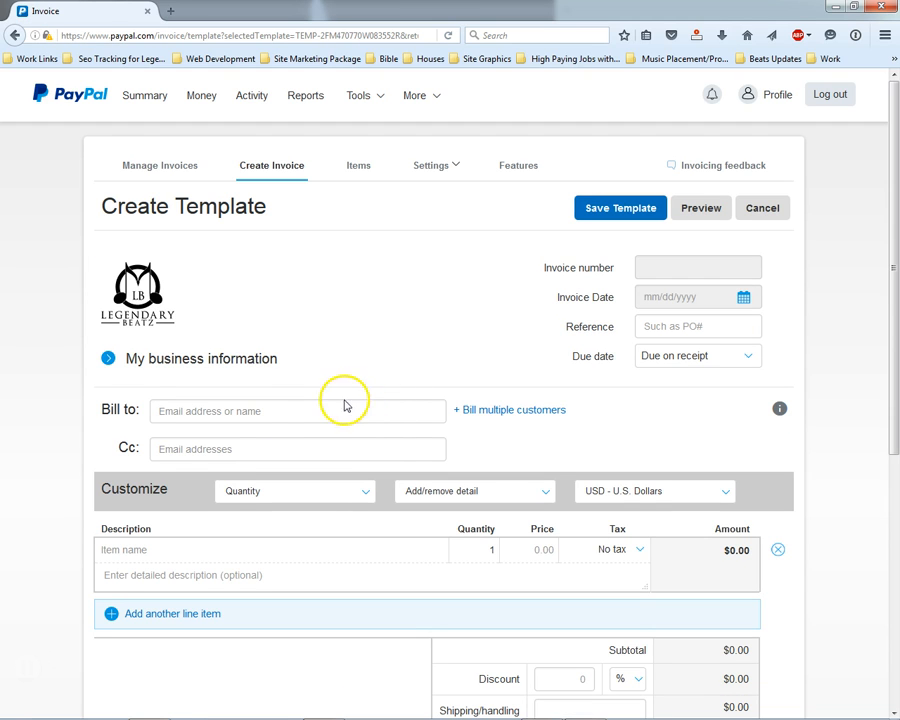
- Enter the customer's e-mail address in the template's Bill to field
scroll(330, 320, down, 3)
click(272, 199)
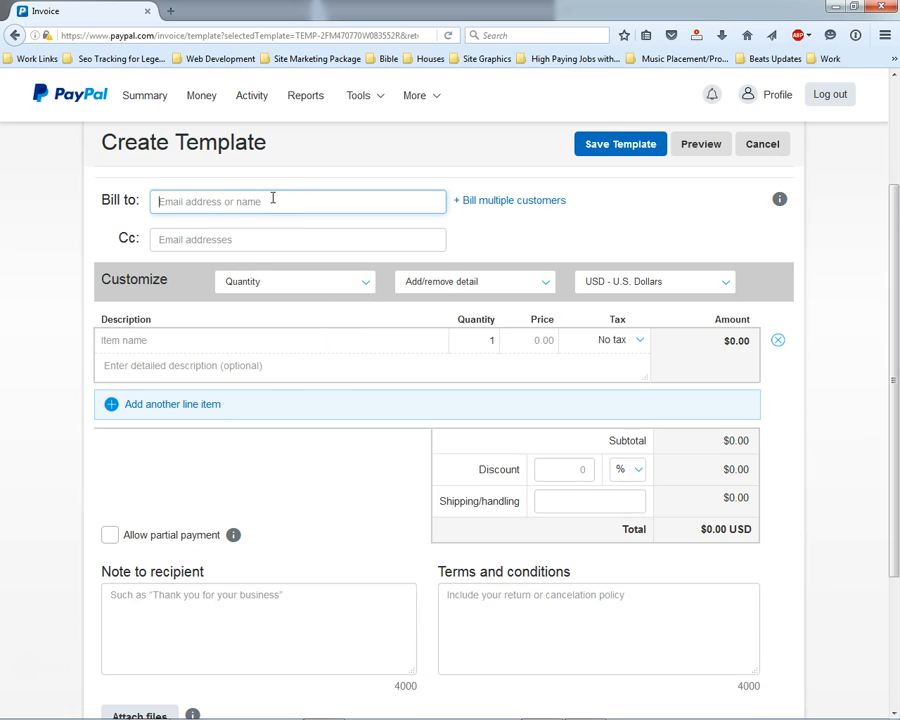
click(247, 340)
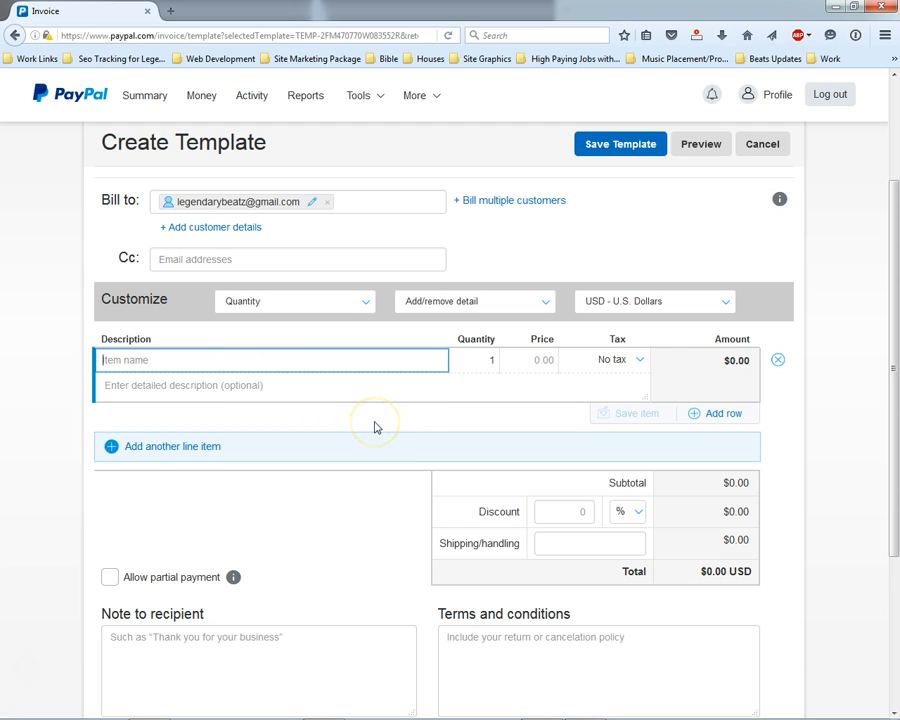
- Name the first line item 'Beat Name (Exclusive Rights)'
text(Beat Name ()
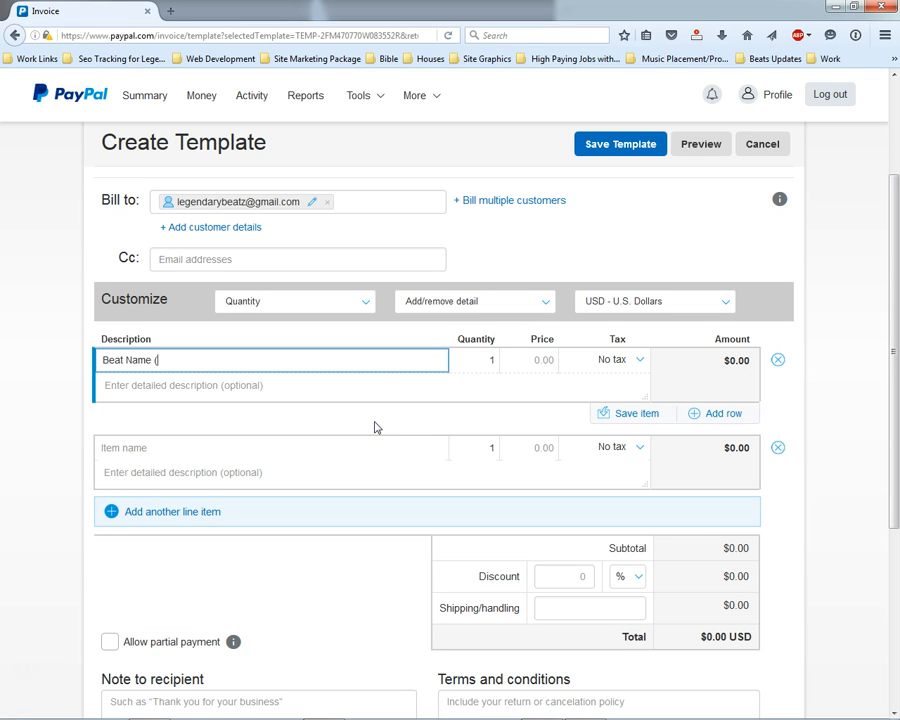
text(Exclusive Rights))
key(Tab)
key(Tab)
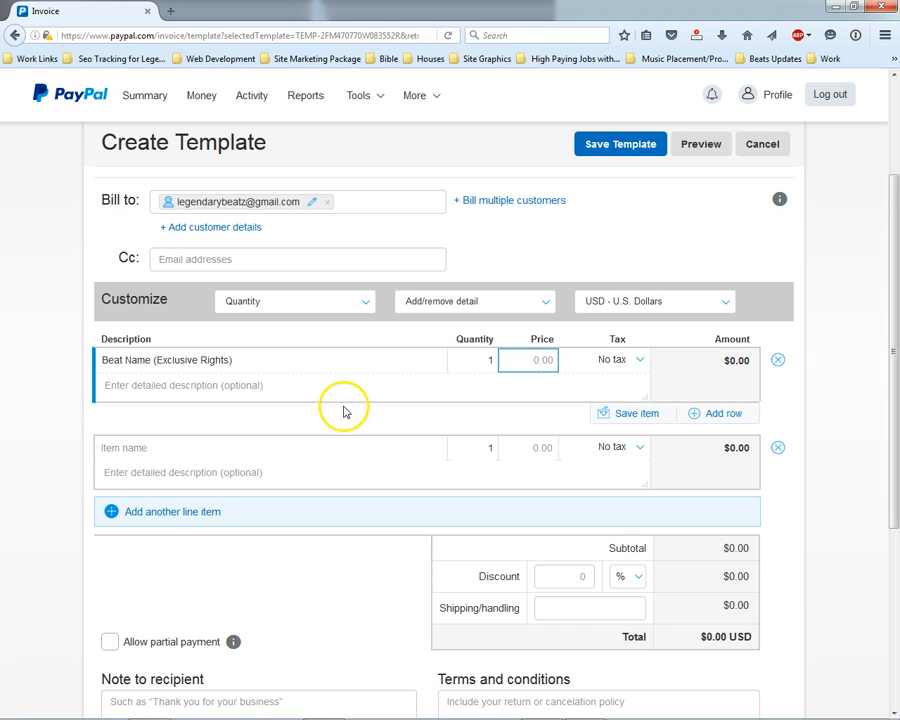
- Add a second item 'Trackouts' with description '(Standard)'
scroll(300, 400, down, 2)
click(268, 370)
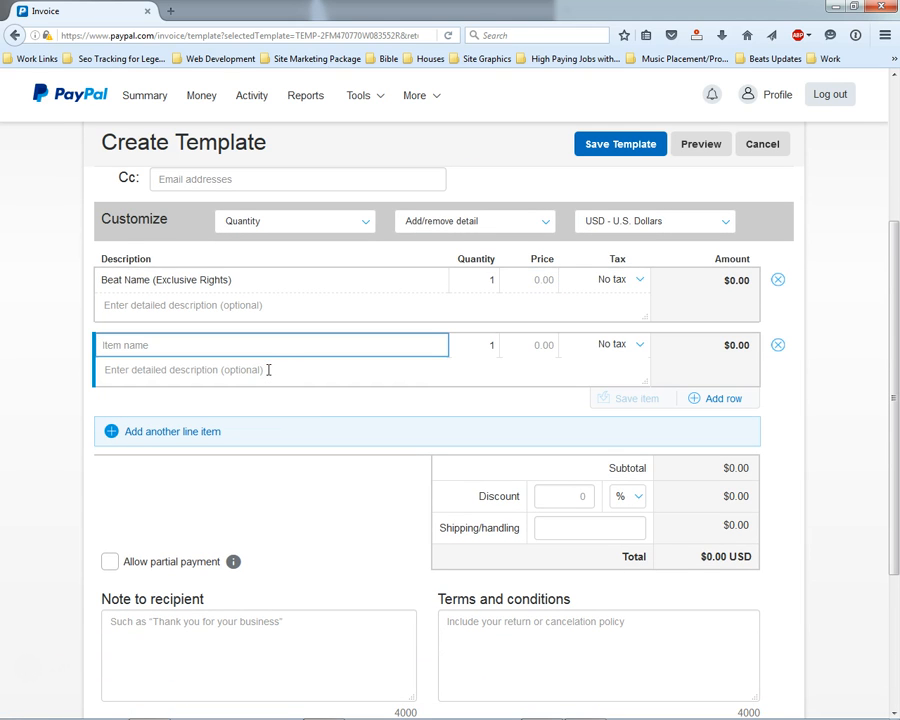
text(Mp)
key(BackSpace)
key(BackSpace)
text(Wav)
key(BackSpace)
key(BackSpace)
key(BackSpace)
key(BackSpace)
text(T)
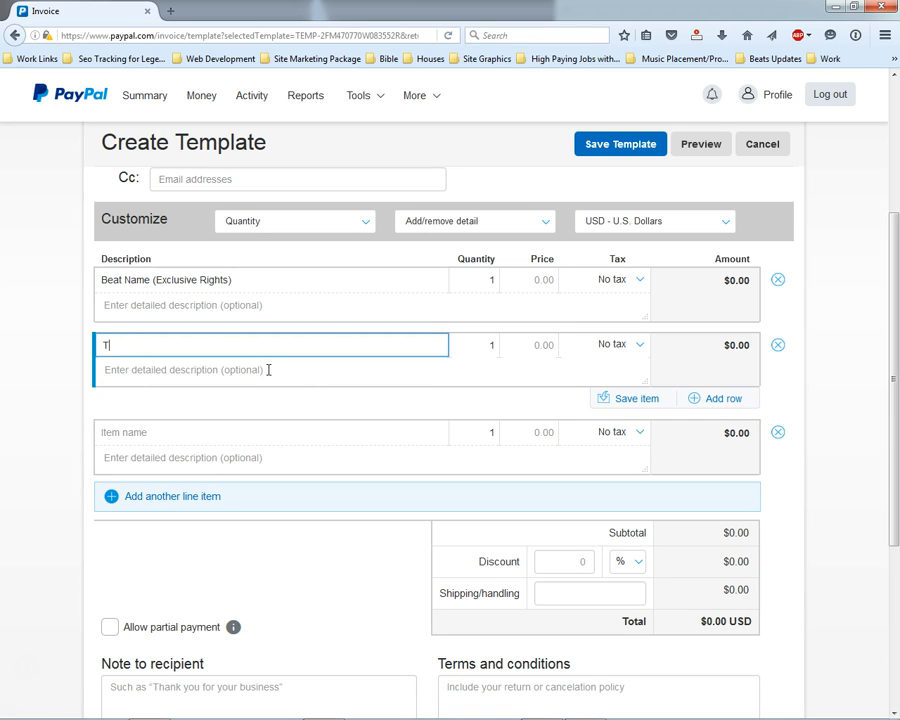
text(rackouts)
key(Tab)
key(Tab)
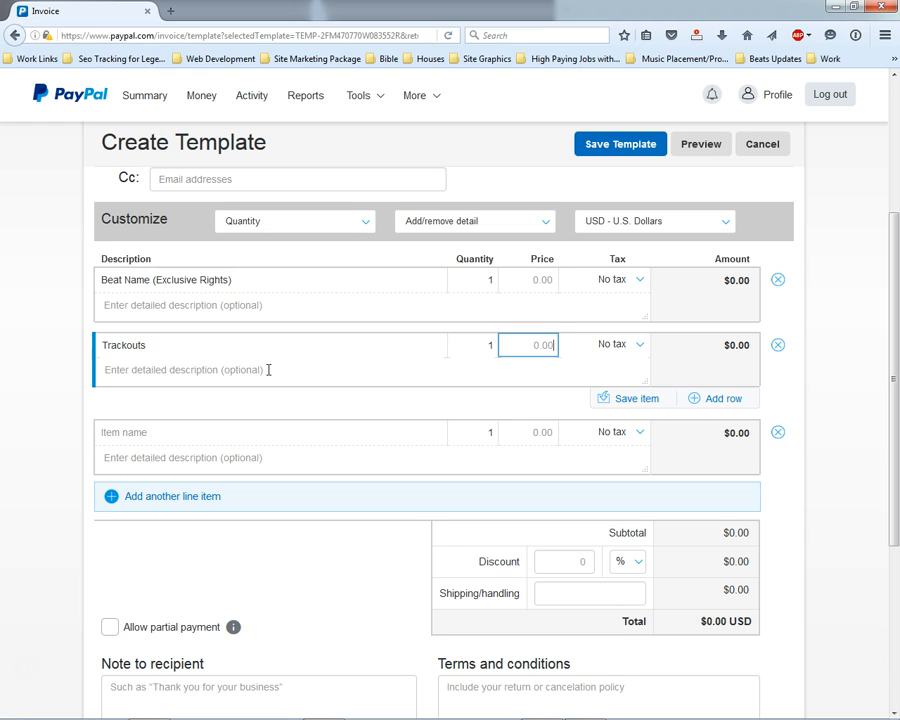
click(260, 370)
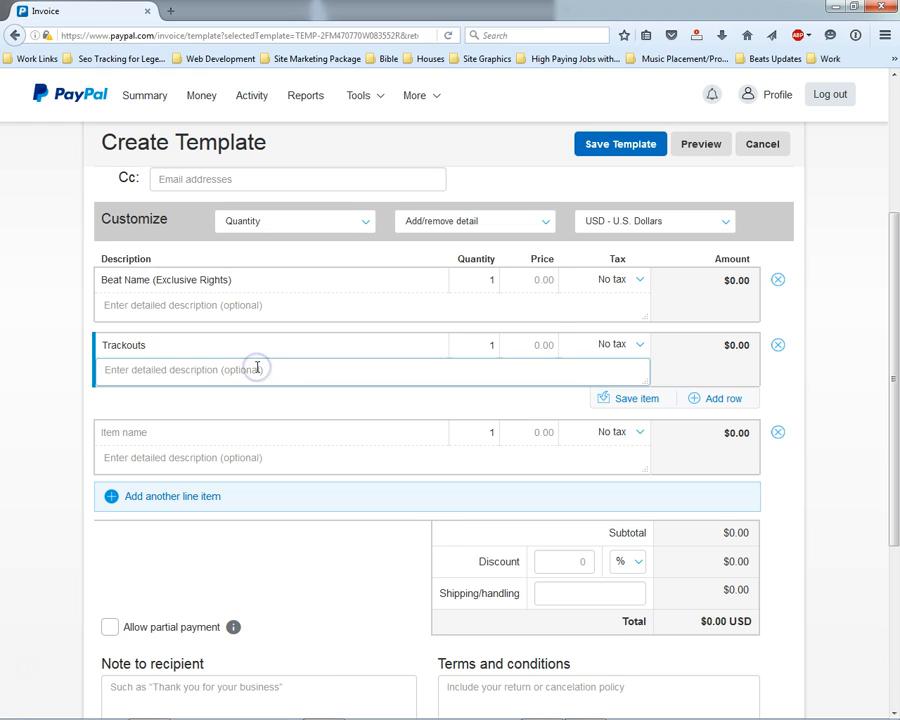
text((Standard))
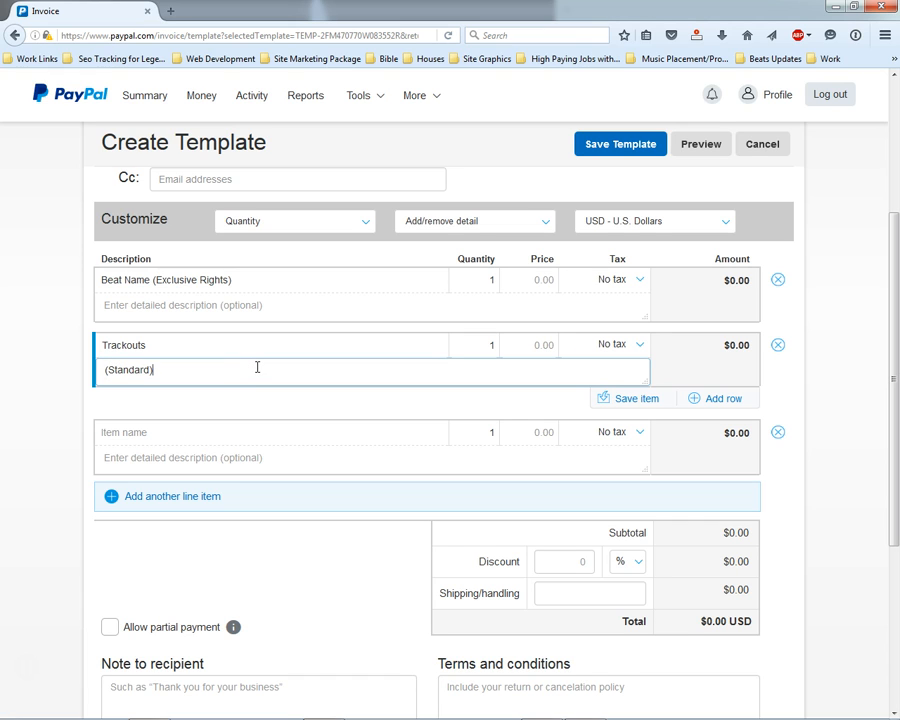
- Add a third item 'Wav File' with description '(Standard)'
click(197, 432)
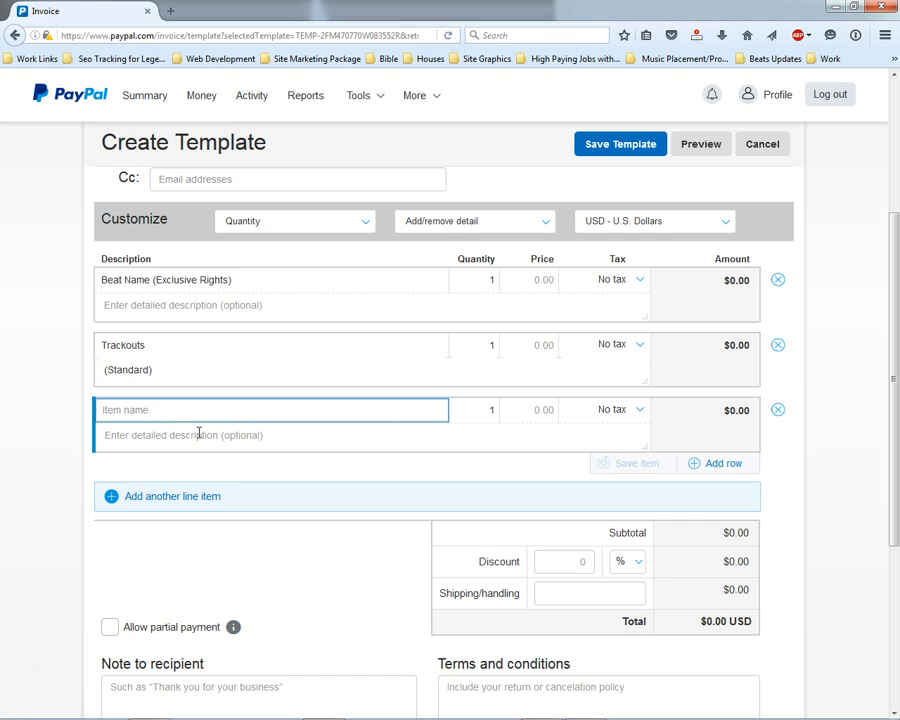
text(Wav File)
click(199, 432)
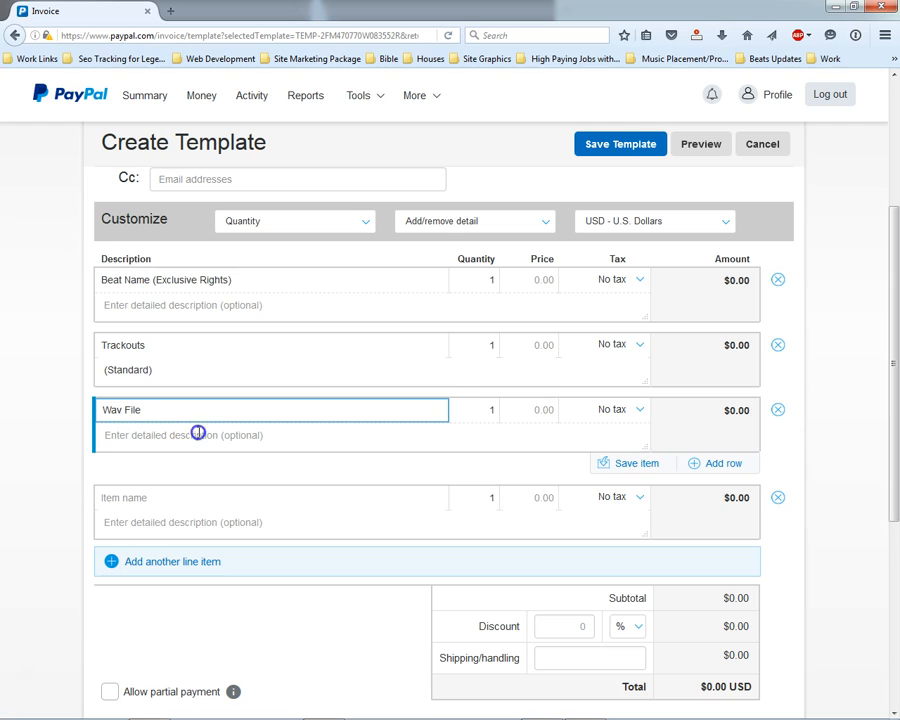
text((Stand)
key(BackSpace)
key(BackSpace)
key(BackSpace)
key(BackSpace)
key(BackSpace)
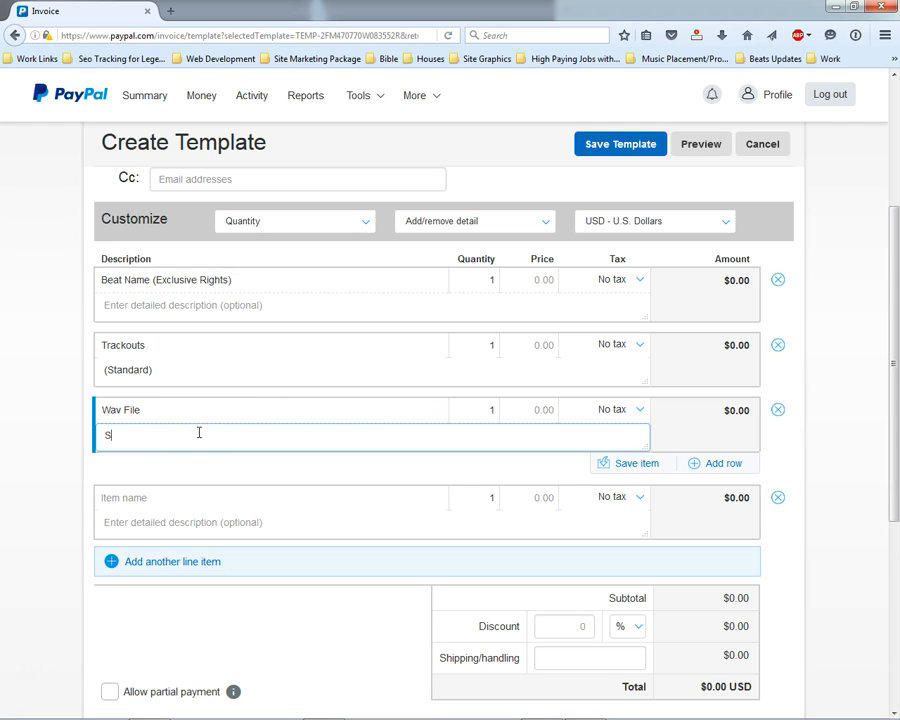
text(St)
key(BackSpace)
key(BackSpace)
text(Standard))
- Add a fourth item 'Mp3 File' with description '(Standard)'
click(150, 497)
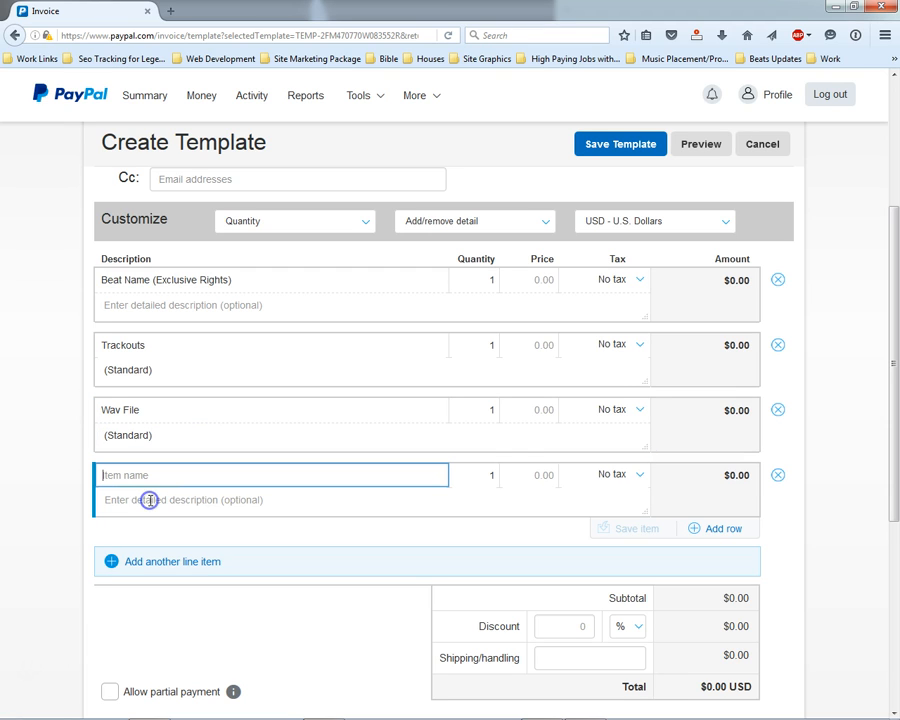
text(Mp3 File)
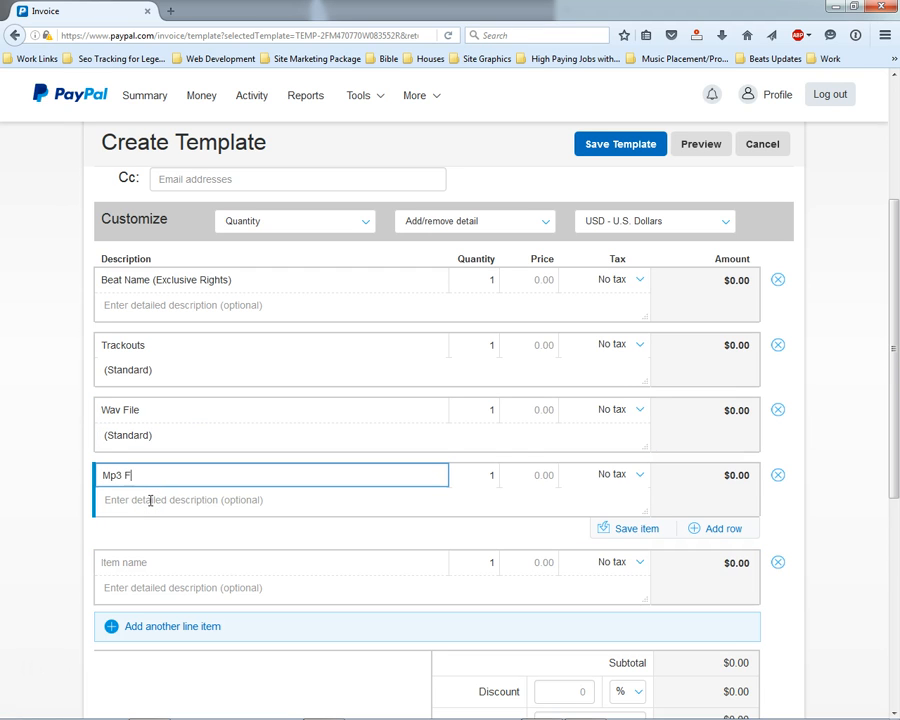
click(150, 500)
scroll(150, 500, up, 2)
text(()
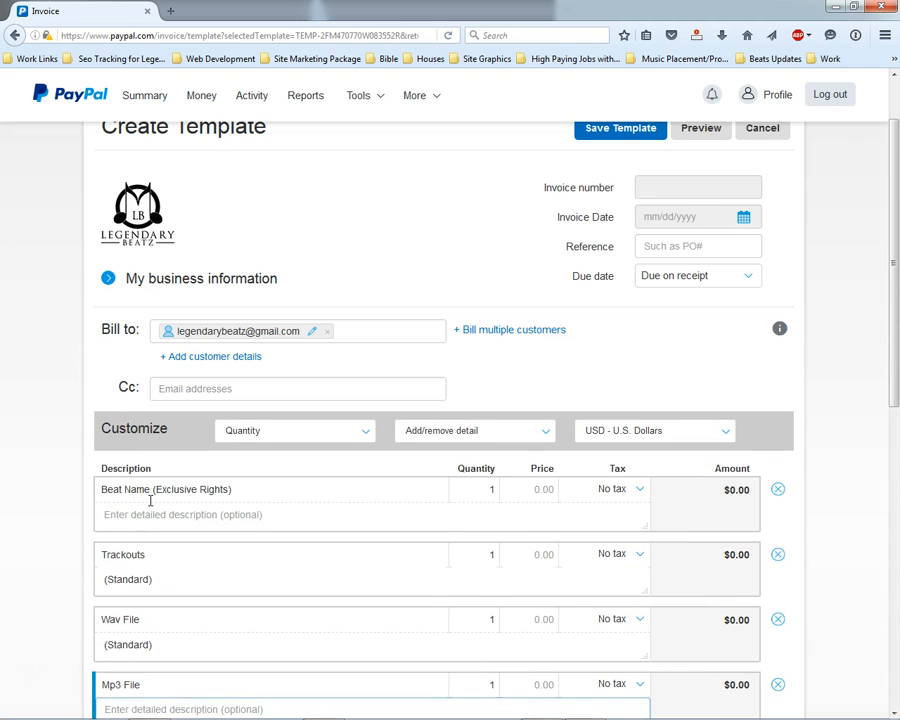
scroll(150, 500, down, 3)
text(S)
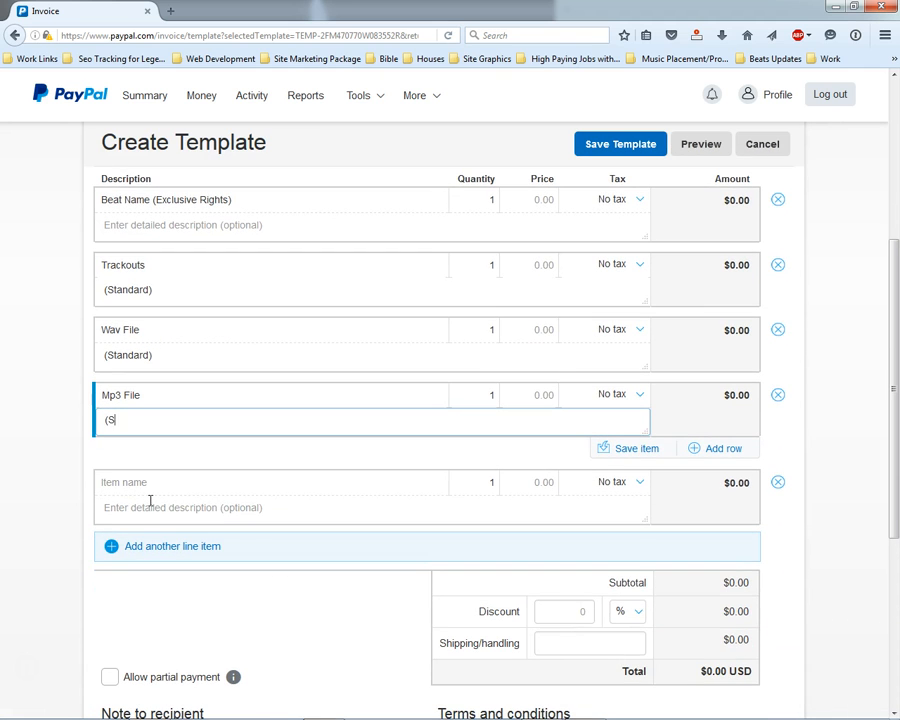
text(tandard))
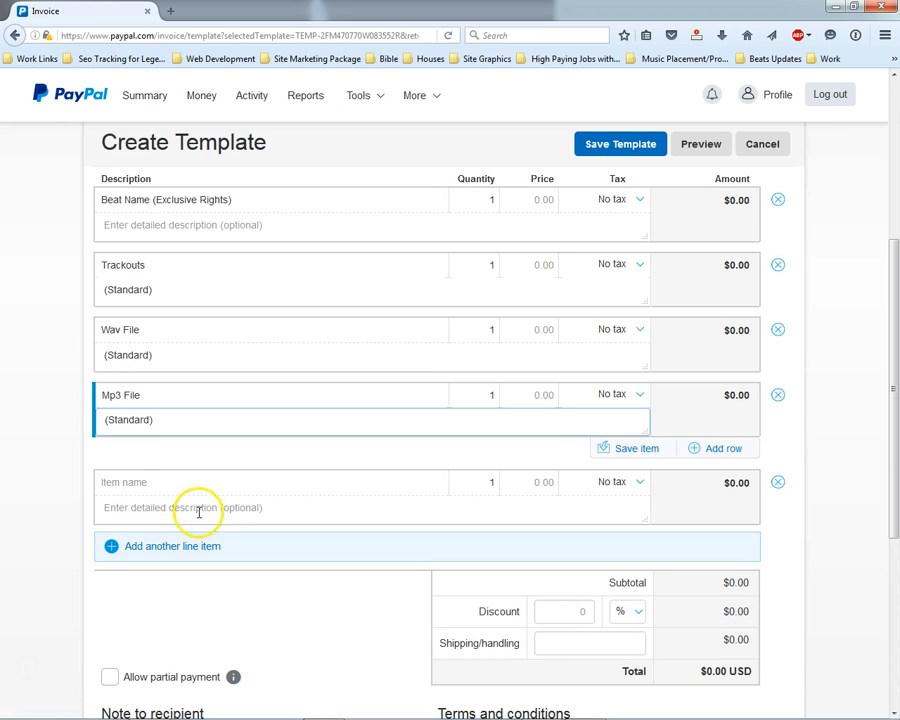
click(542, 199)
- Set the Beat Name (Exclusive Rights) price to 200, making the total $200.00 USD
click(550, 204)
click(533, 199)
text(200)
click(380, 302)
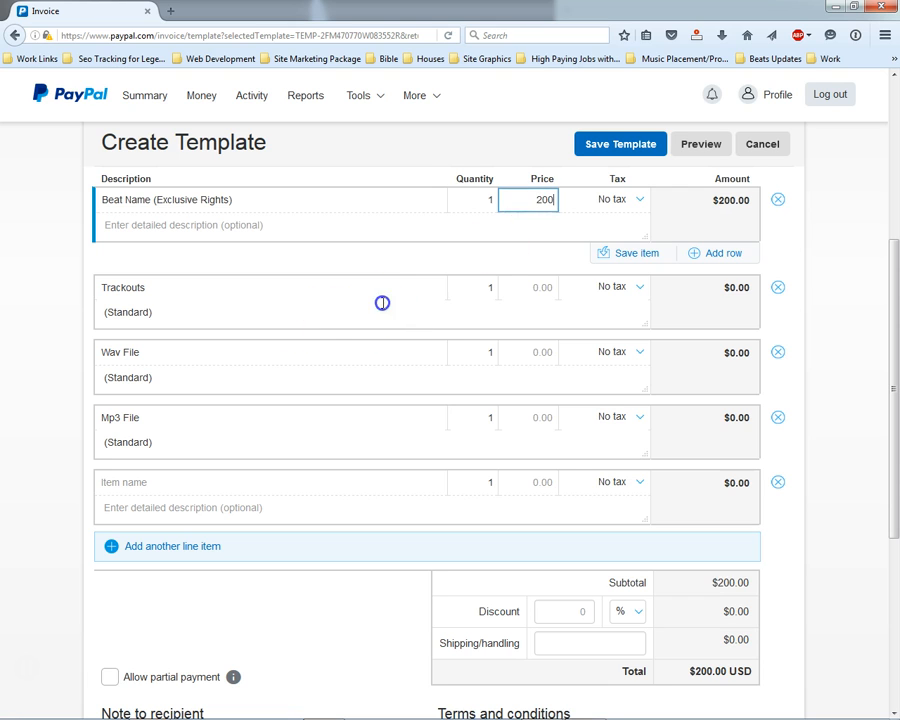
click(372, 356)
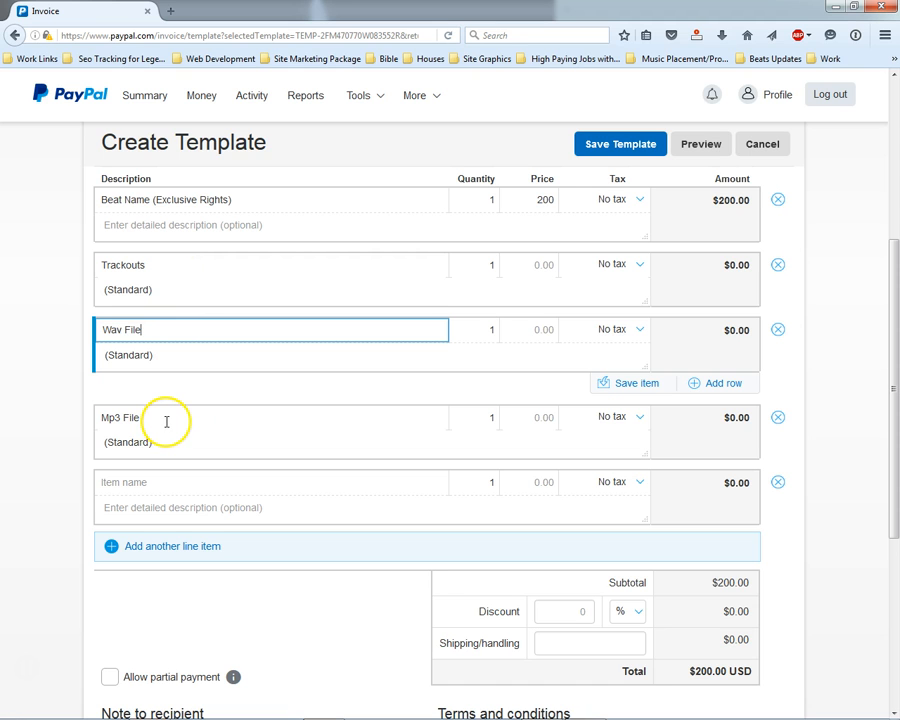
scroll(298, 472, down, 5)
scroll(263, 279, up, 8)
scroll(250, 549, down, 8)
click(225, 433)
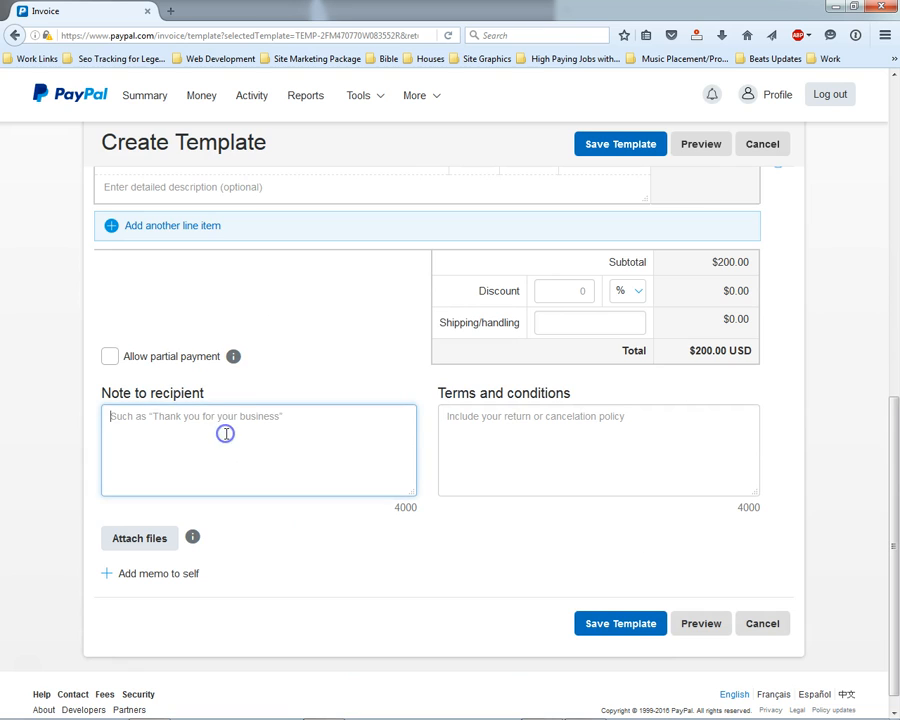
click(527, 422)
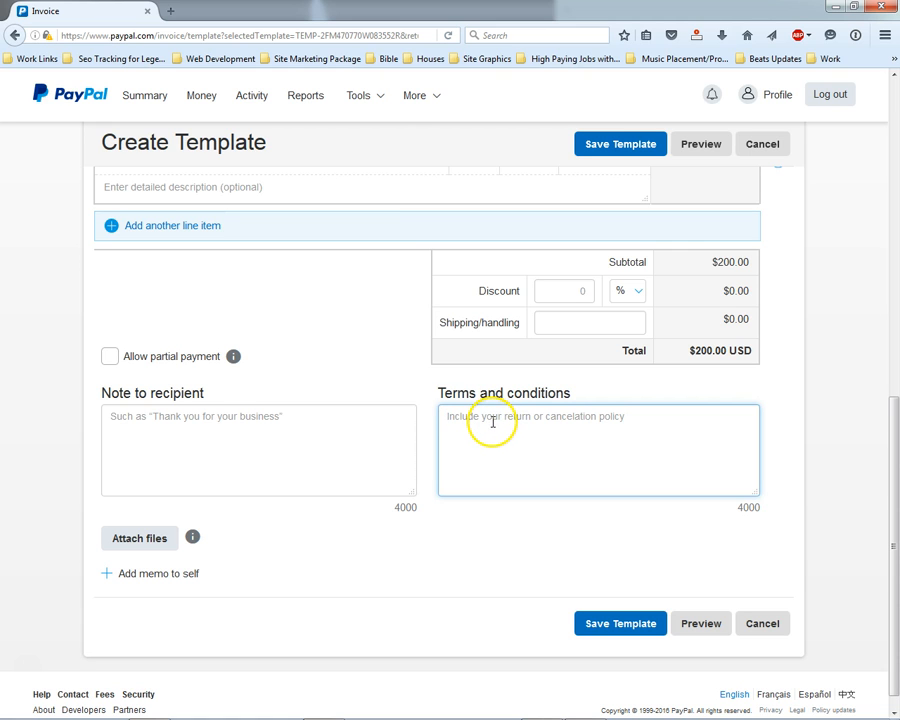
scroll(366, 405, up, 10)
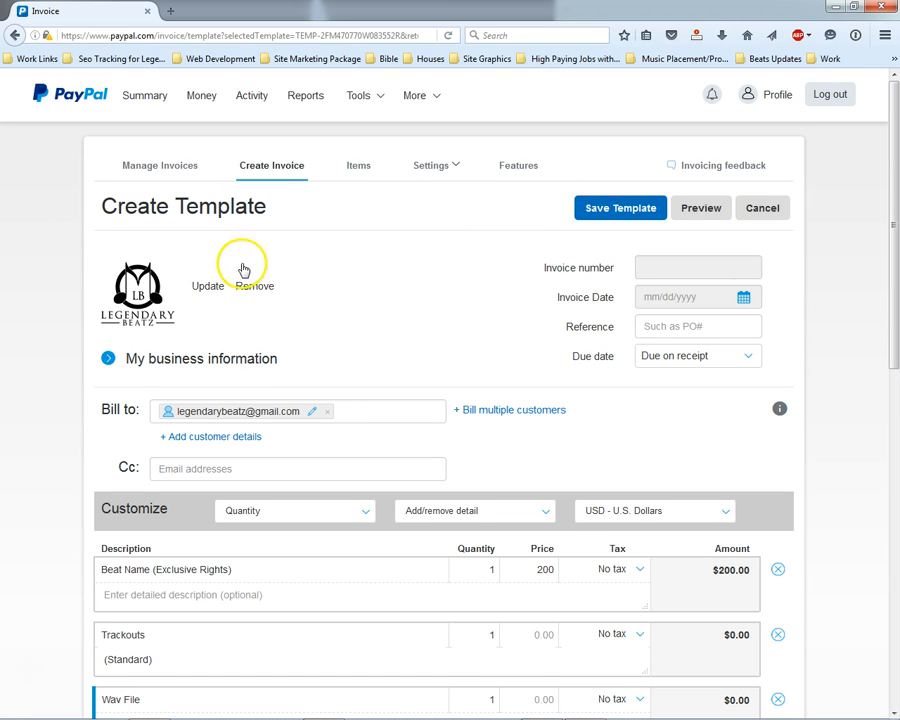
- Cancel the template and return to a blank Create Invoice form for invoice 0137
click(762, 209)
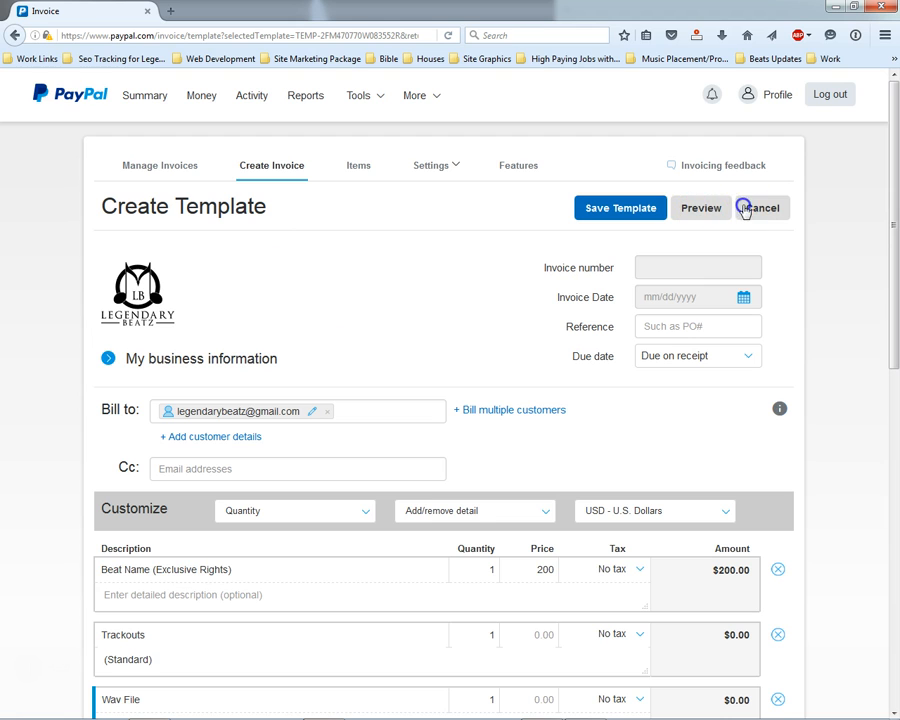
click(247, 170)
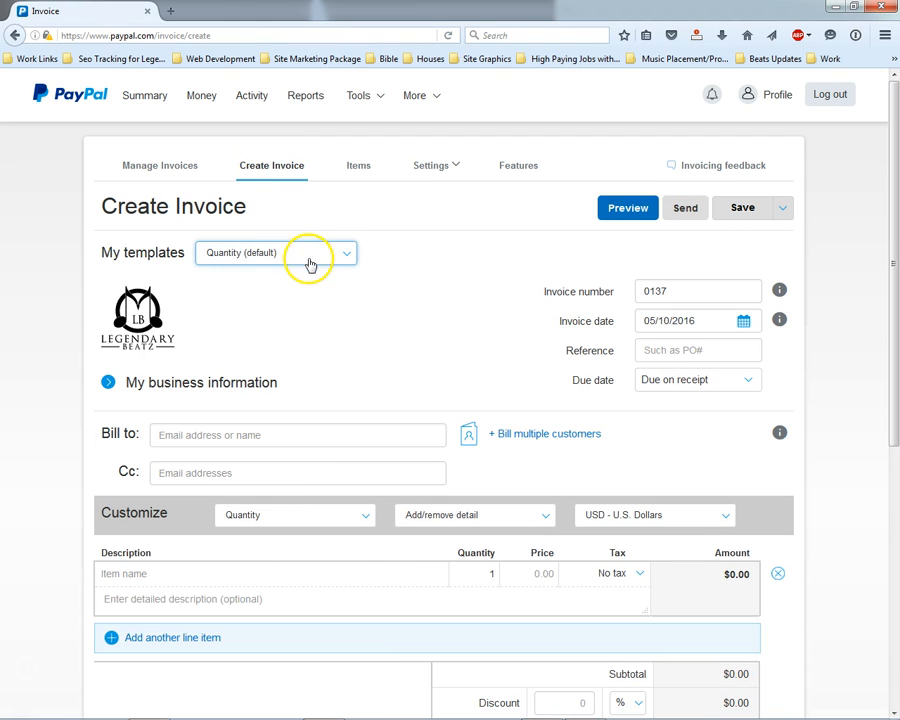
- Apply the 'Exclusive Rights - Invoice For Full Rights' template, filling the note and terms
click(306, 254)
click(243, 374)
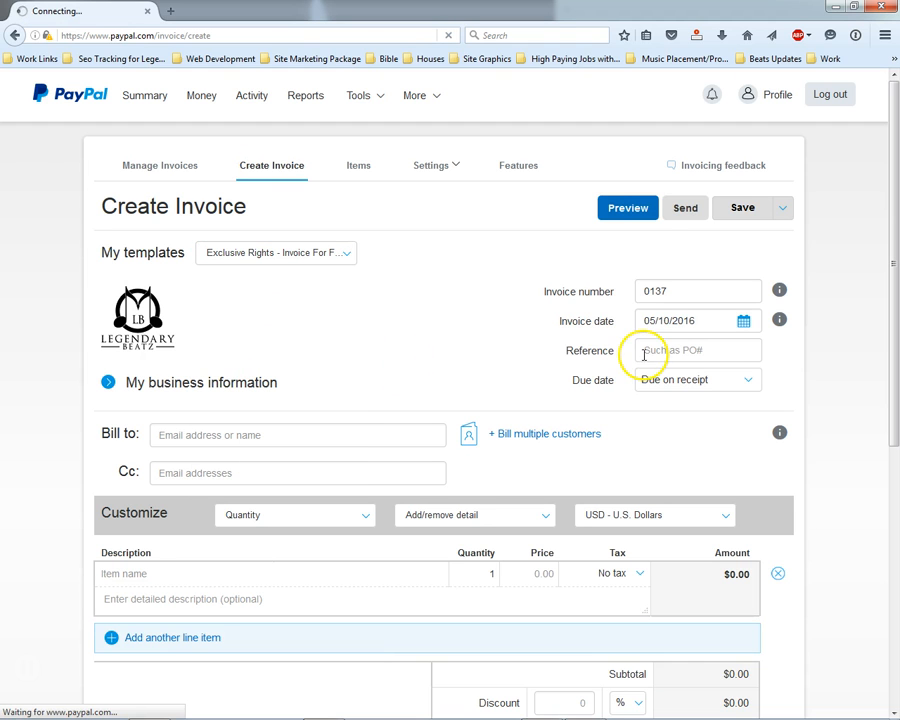
scroll(462, 334, down, 3)
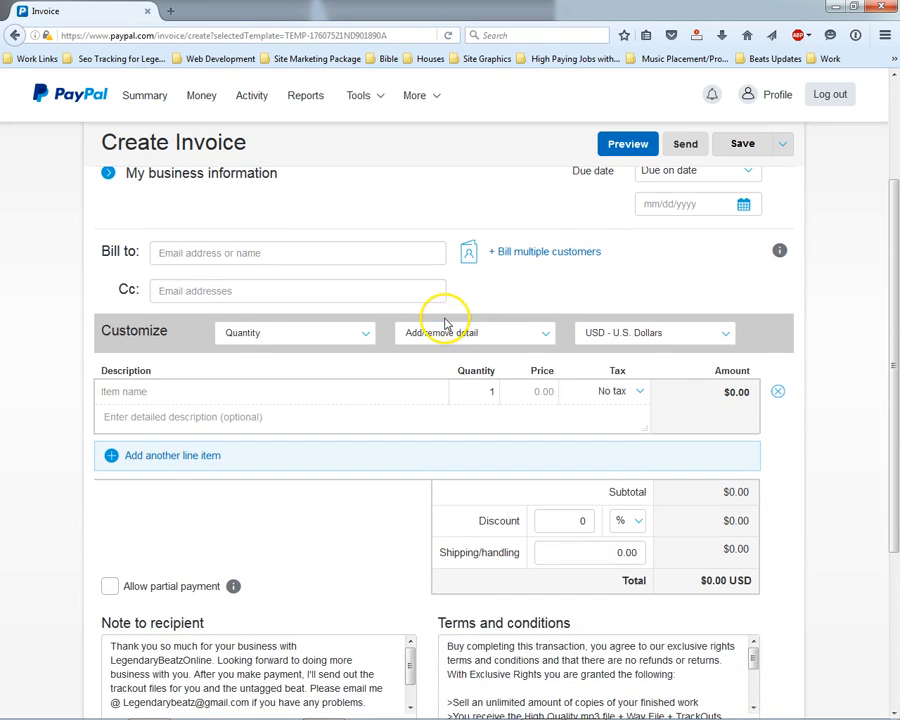
scroll(438, 314, up, 3)
scroll(410, 338, down, 5)
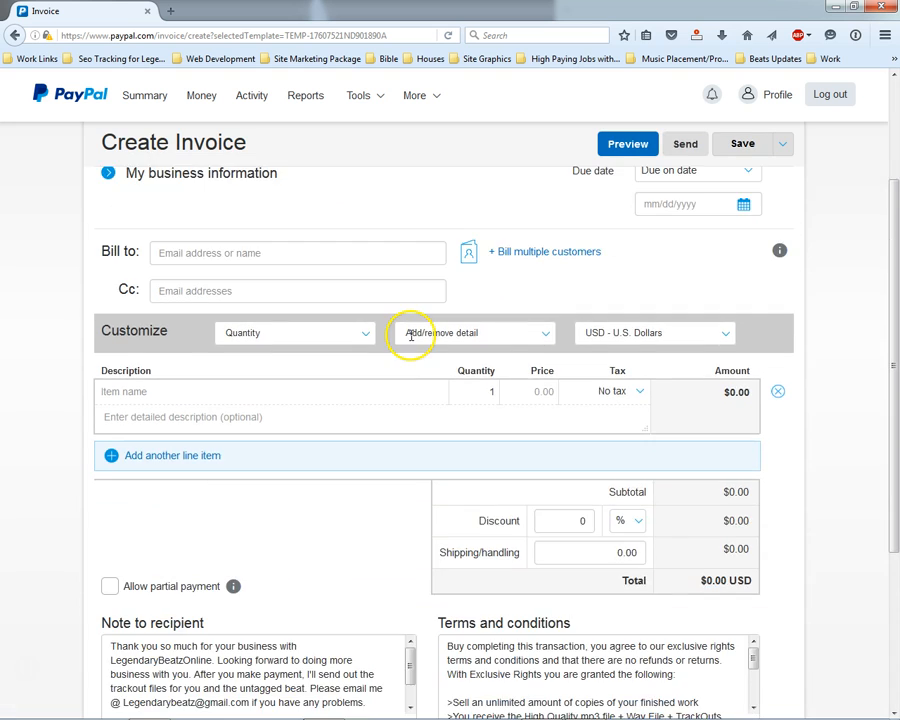
click(655, 409)
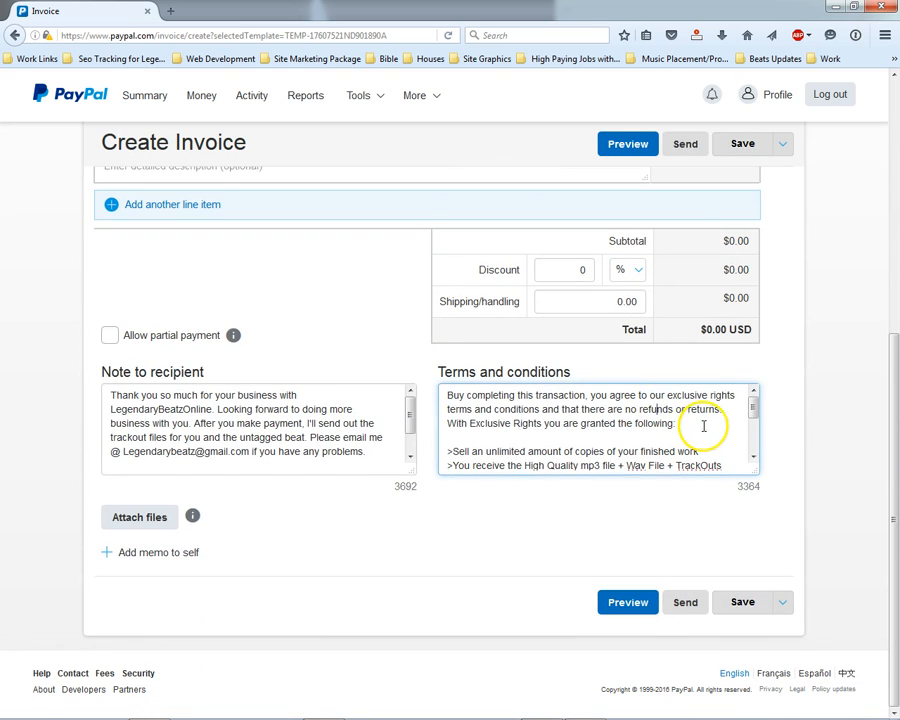
- Drag the Terms and conditions box taller to show the full unlimited-copies and no-refund terms
scroll(758, 478, up, 1)
drag(756, 542, 734, 656)
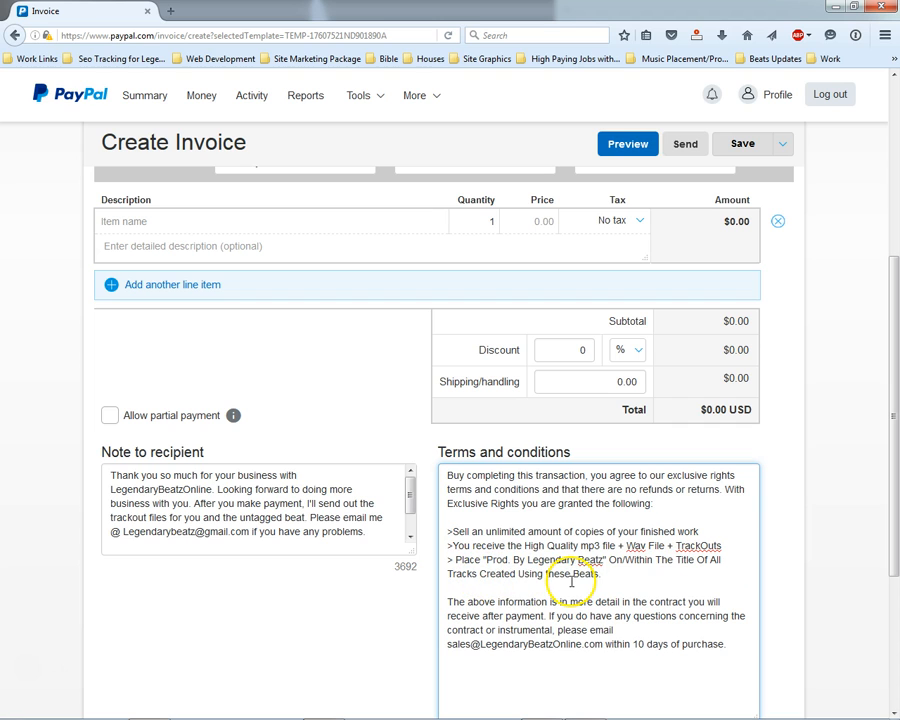
scroll(570, 580, down, 2)
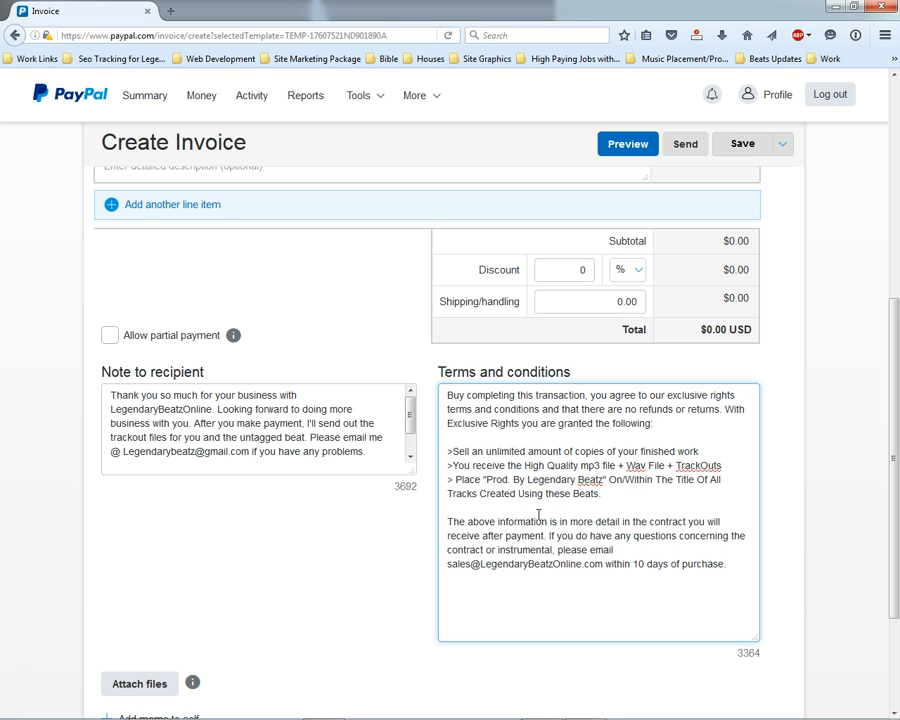
scroll(538, 515, up, 5)
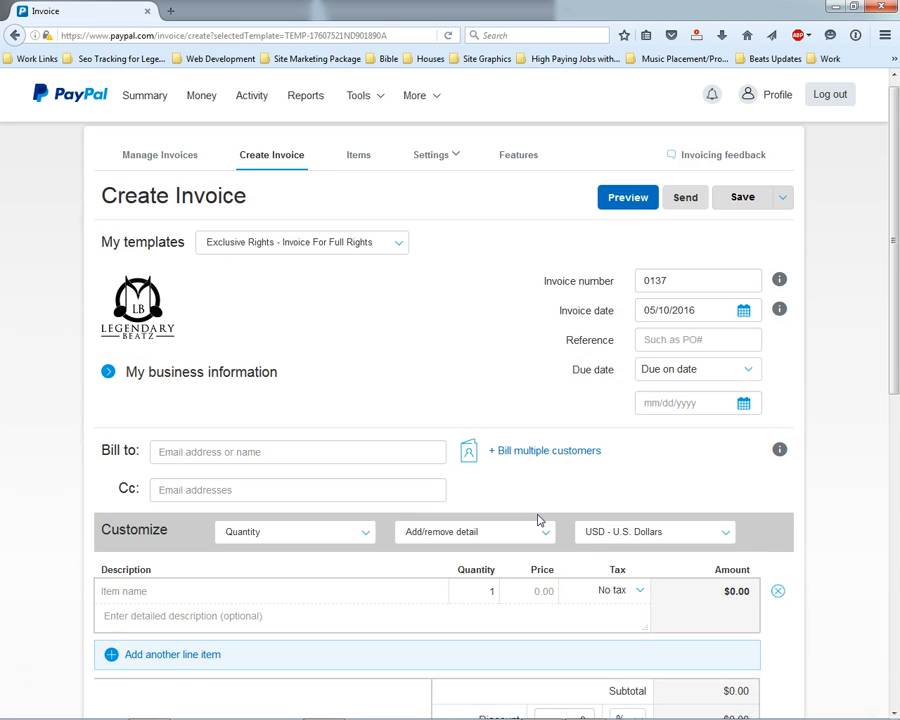
scroll(538, 518, down, 6)
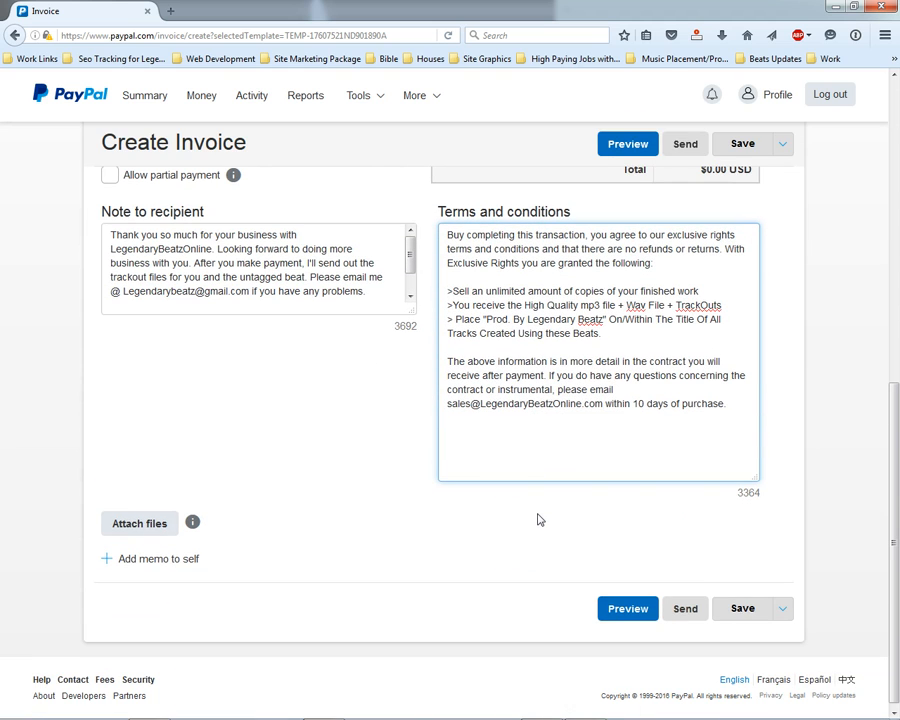
click(512, 448)
scroll(504, 441, up, 5)
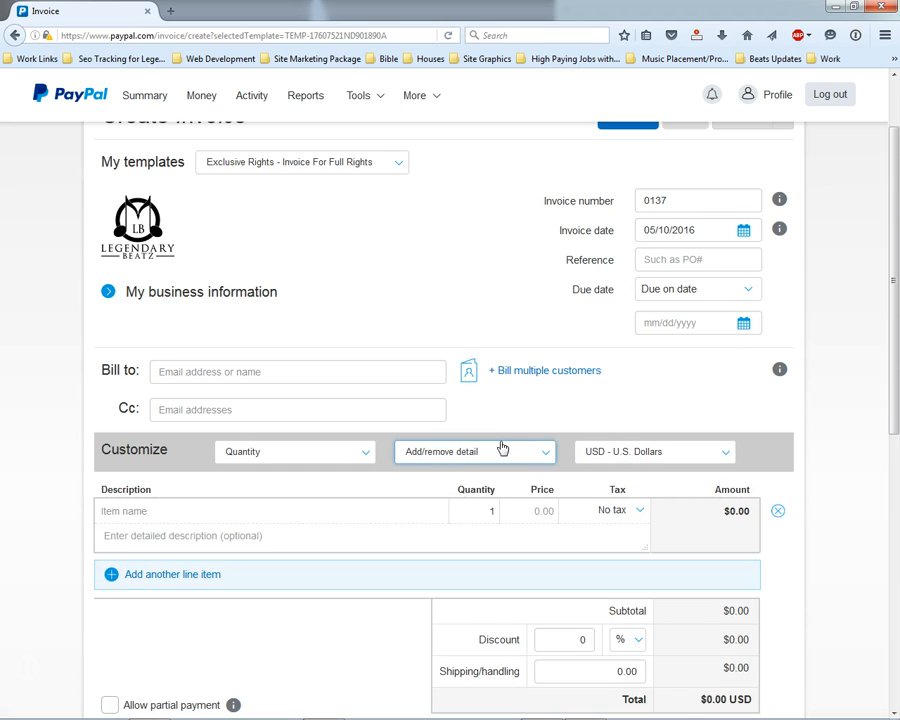
scroll(503, 448, down, 4)
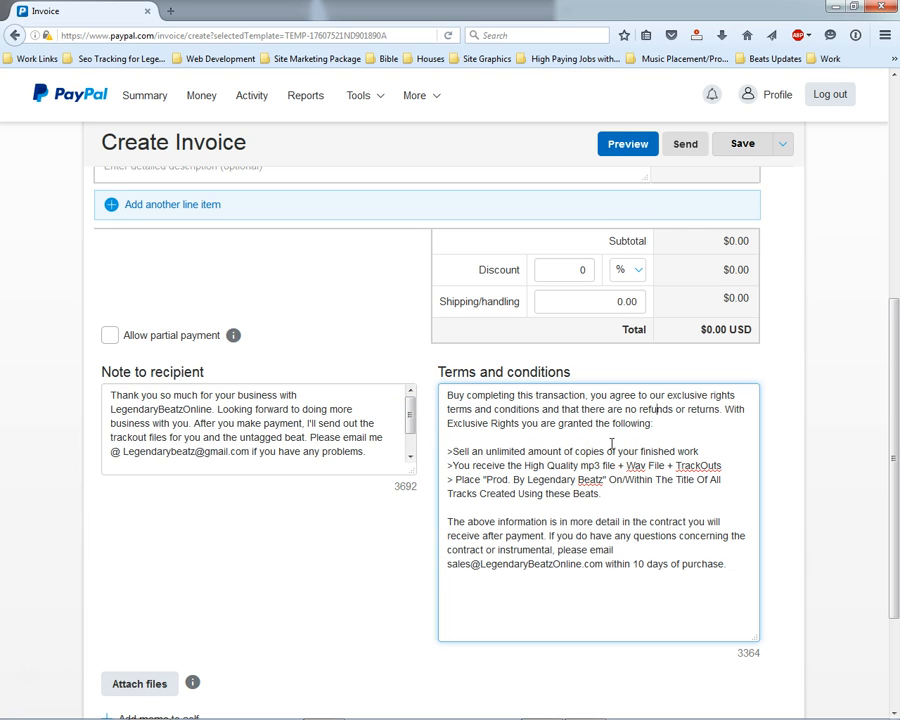
scroll(610, 442, up, 3)
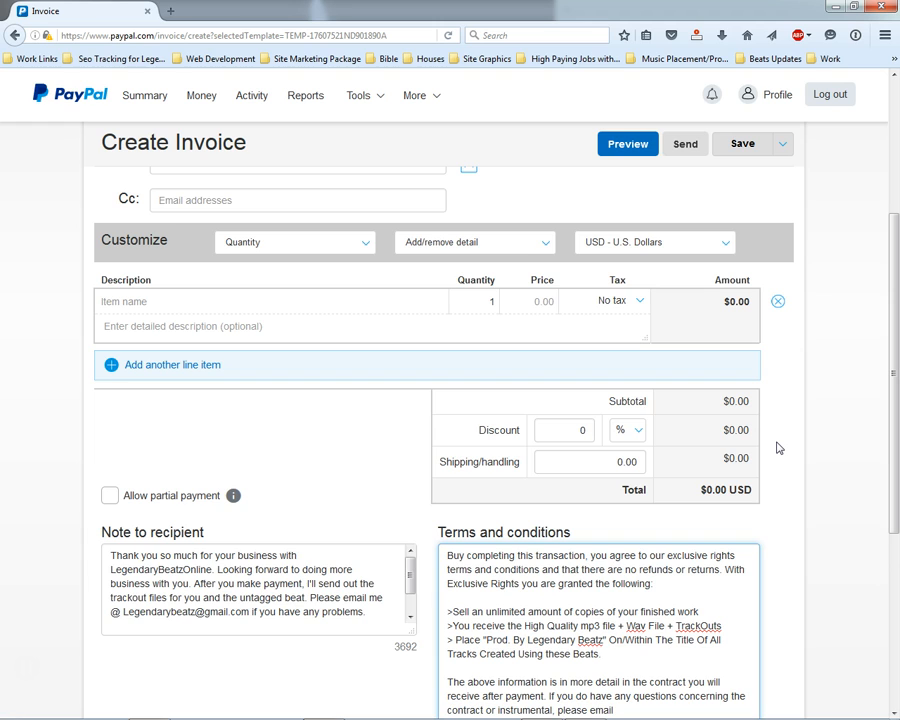
scroll(779, 448, down, 3)
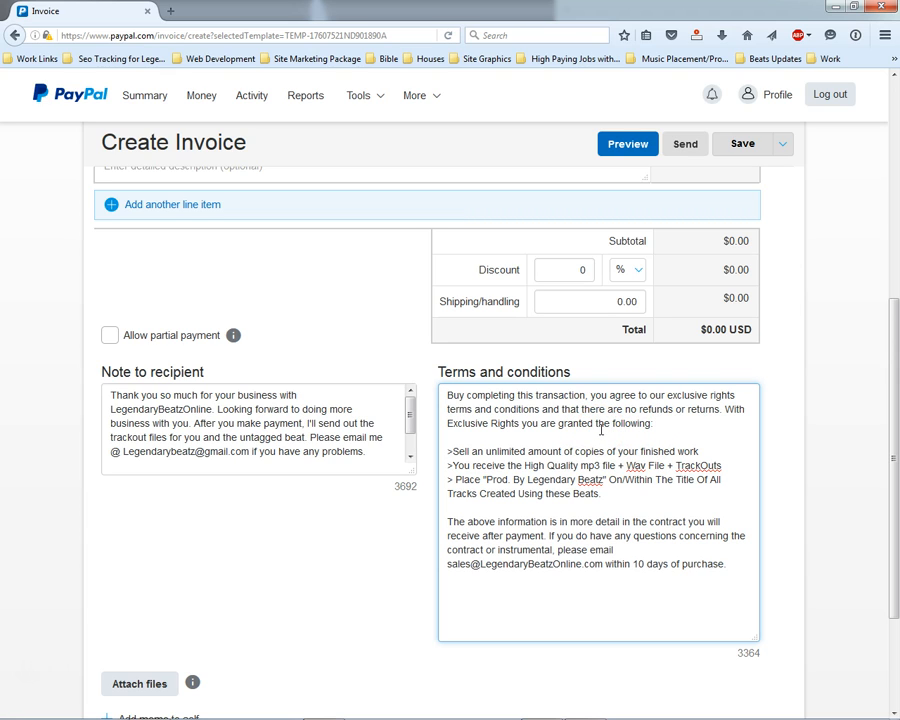
click(673, 424)
click(671, 427)
scroll(599, 357, up, 2)
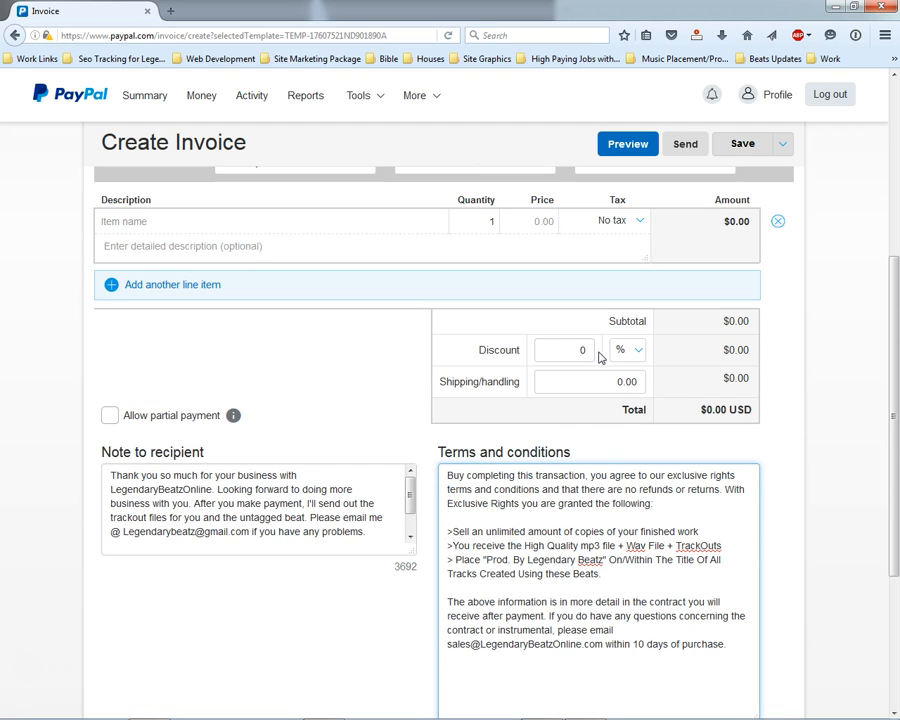
scroll(599, 357, up, 5)
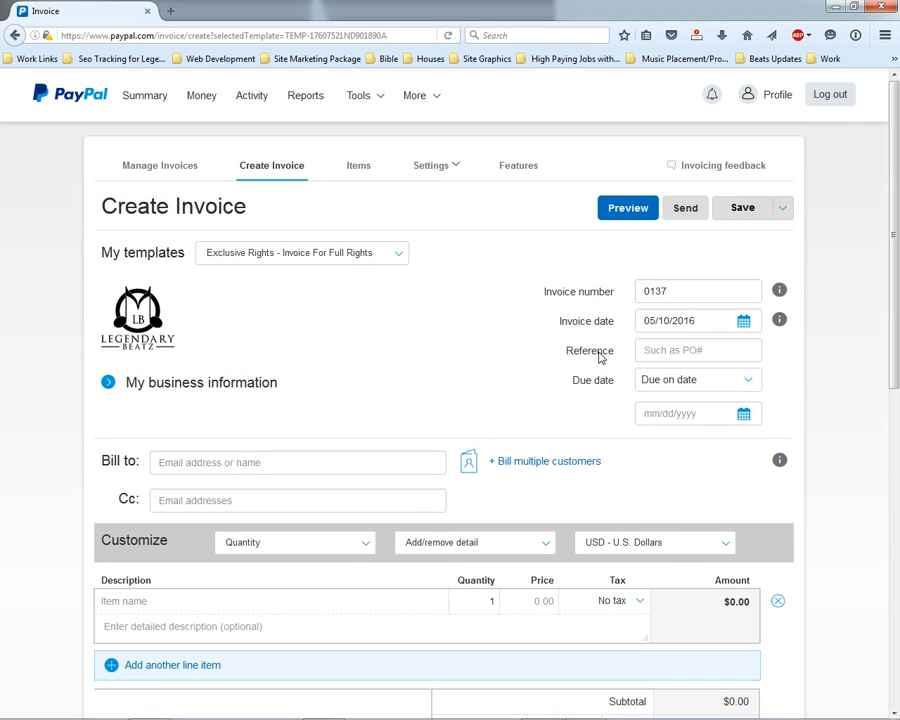
mouse_move(424, 342)
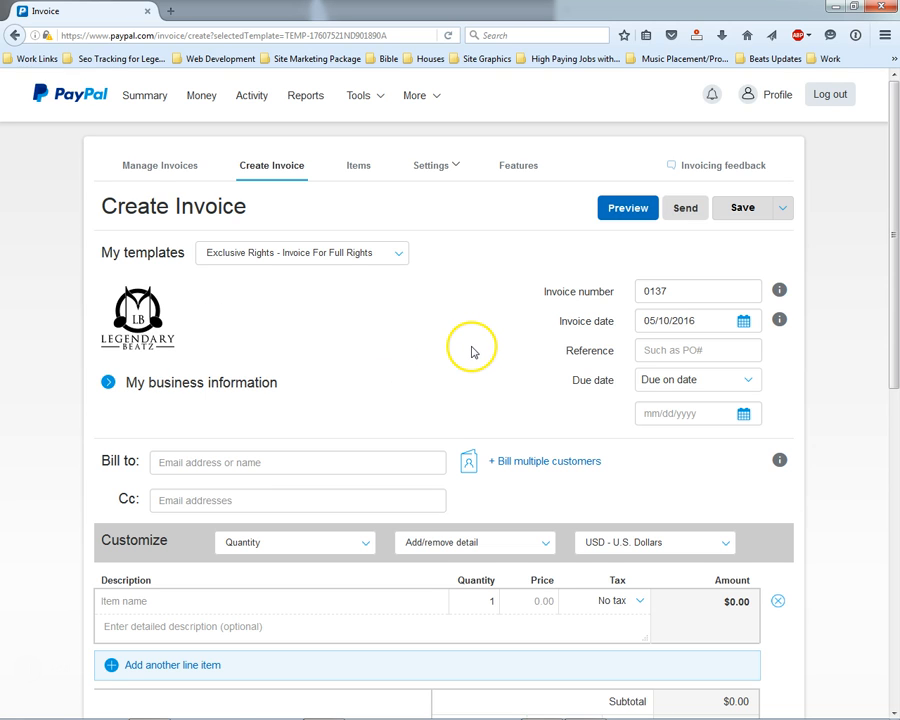
scroll(470, 352, down, 1)
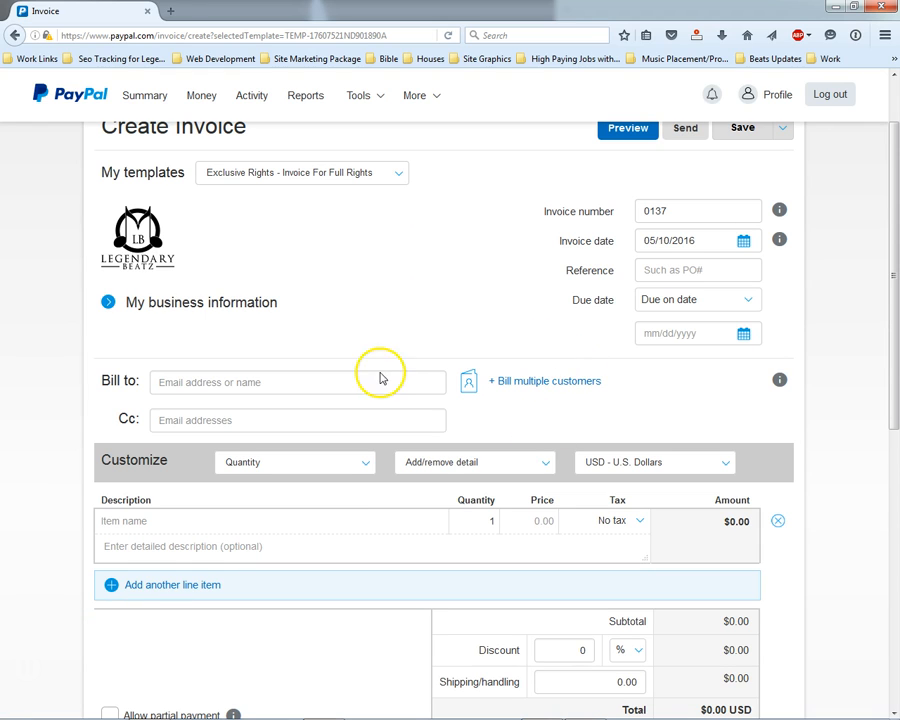